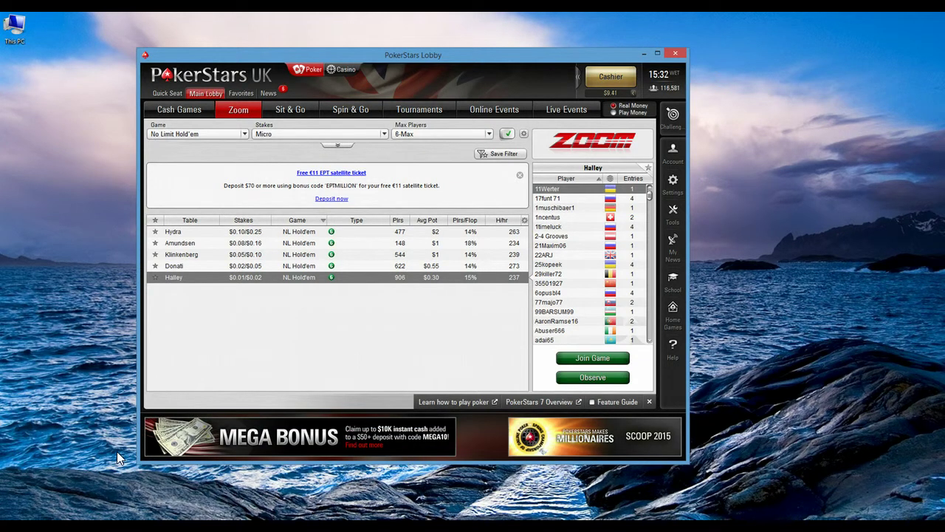
Turn on Save My Hand History under Playing History > Hand History, apply it, and confirm with OK.
{"action": "left_click", "coordinate": [120, 458]}
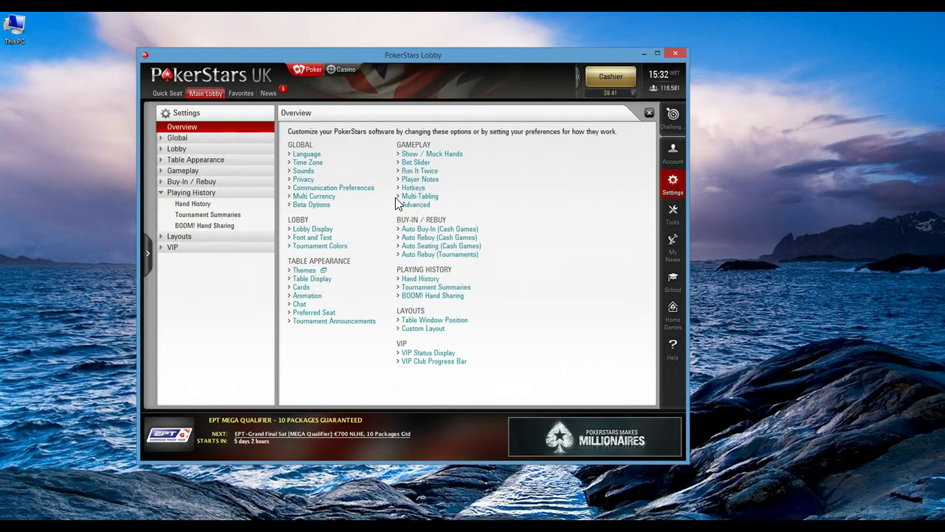
{"action": "left_click", "coordinate": [162, 194]}
{"action": "left_click", "coordinate": [164, 194]}
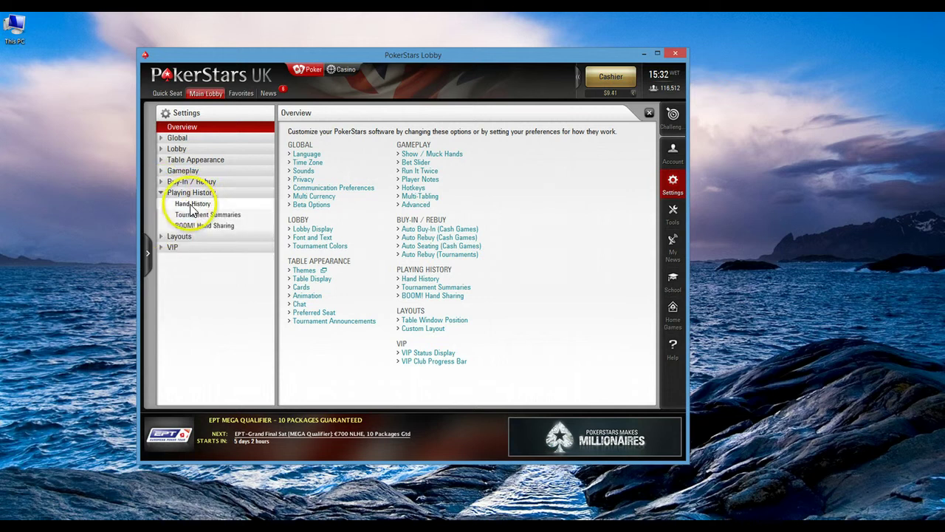
{"action": "left_click", "coordinate": [191, 207]}
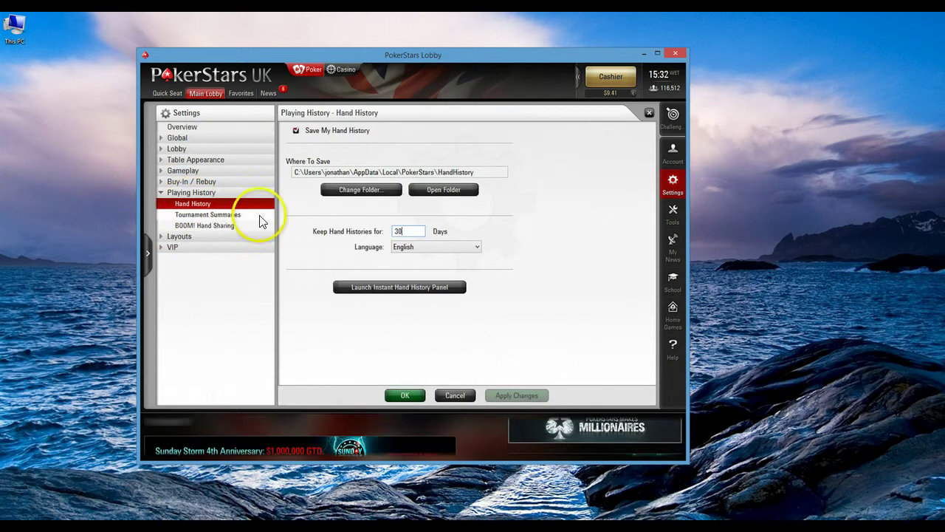
{"action": "left_click", "coordinate": [296, 131]}
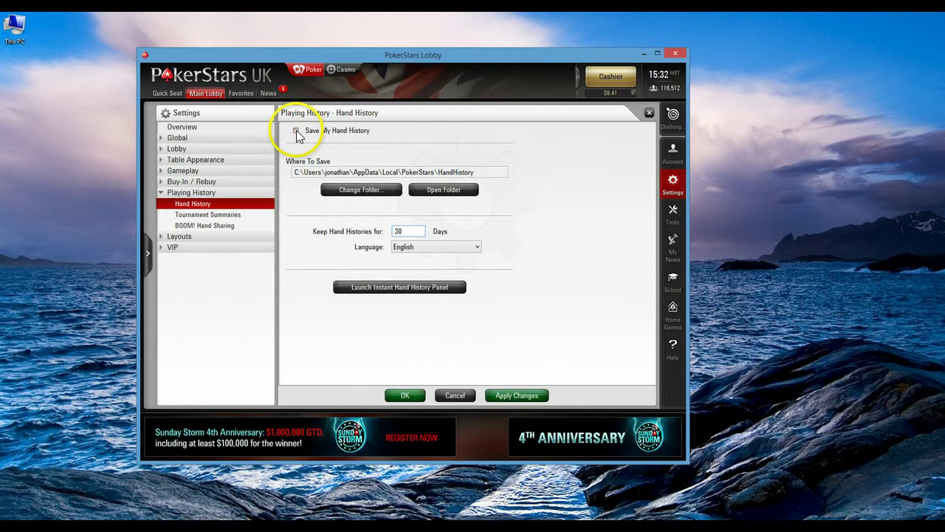
{"action": "left_click", "coordinate": [296, 132]}
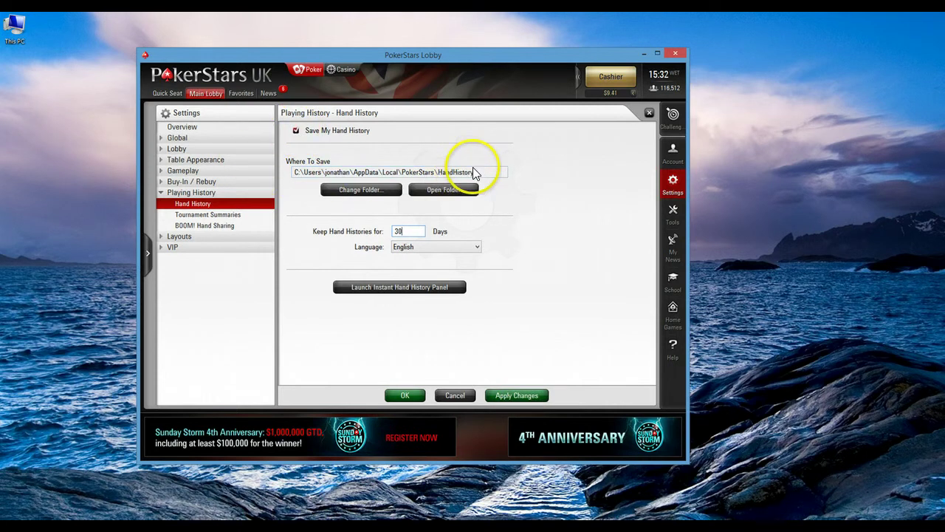
{"action": "left_click", "coordinate": [517, 395]}
{"action": "left_click", "coordinate": [406, 395]}
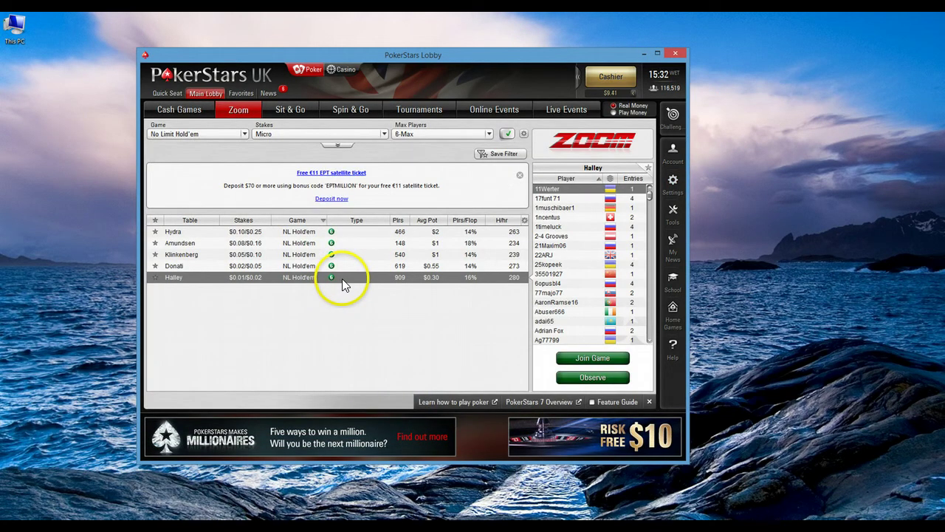
At Halley, call the $0.04 raise, check flop, turn and river, and sit out next hand.
{"action": "double_click", "coordinate": [341, 284]}
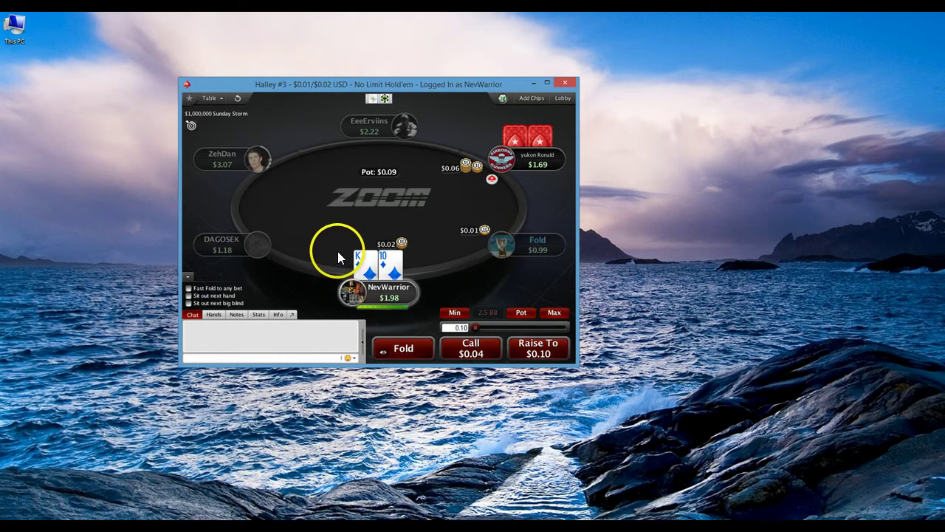
{"action": "left_click", "coordinate": [461, 346]}
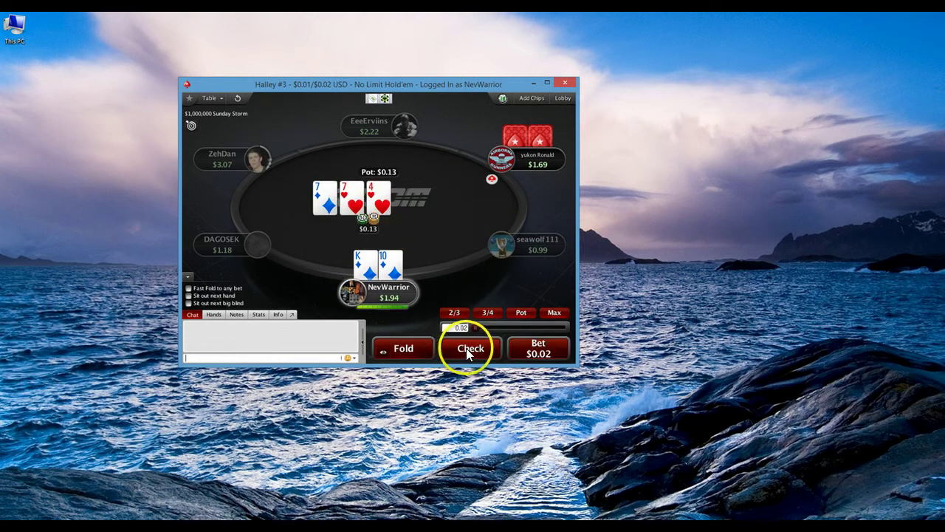
{"action": "left_click", "coordinate": [466, 348]}
{"action": "left_click", "coordinate": [221, 295]}
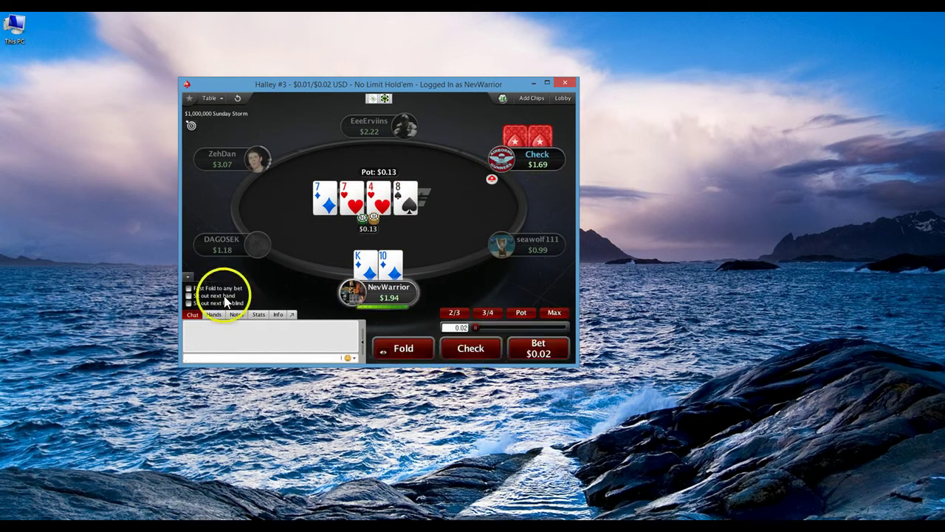
{"action": "left_click", "coordinate": [470, 344]}
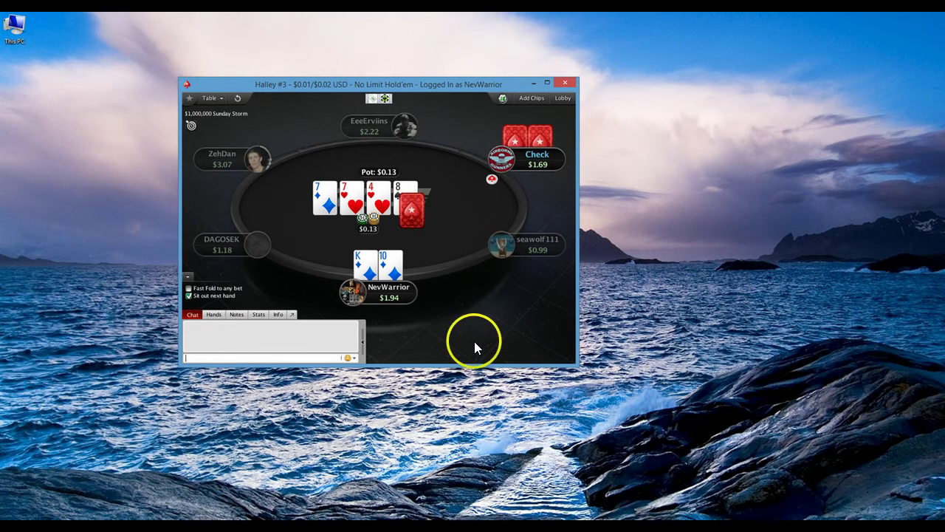
{"action": "left_click", "coordinate": [474, 344]}
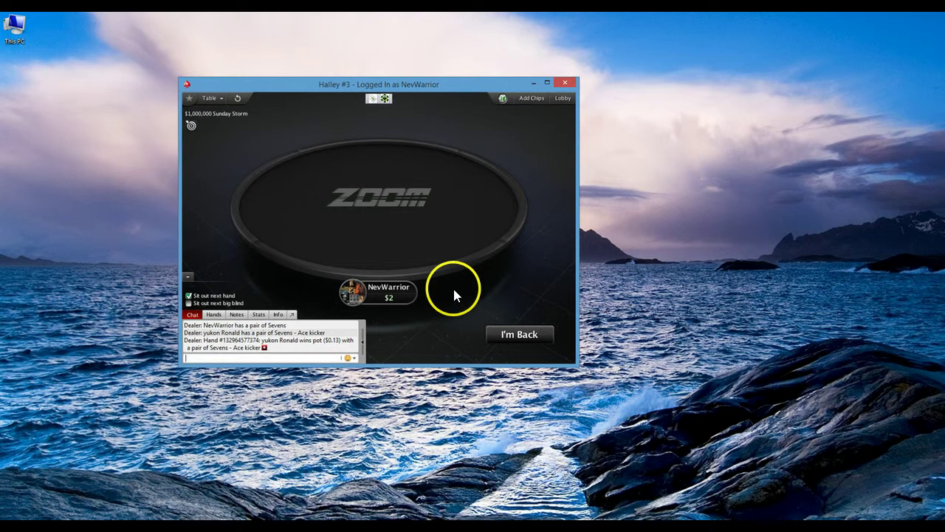
{"action": "left_click", "coordinate": [561, 84]}
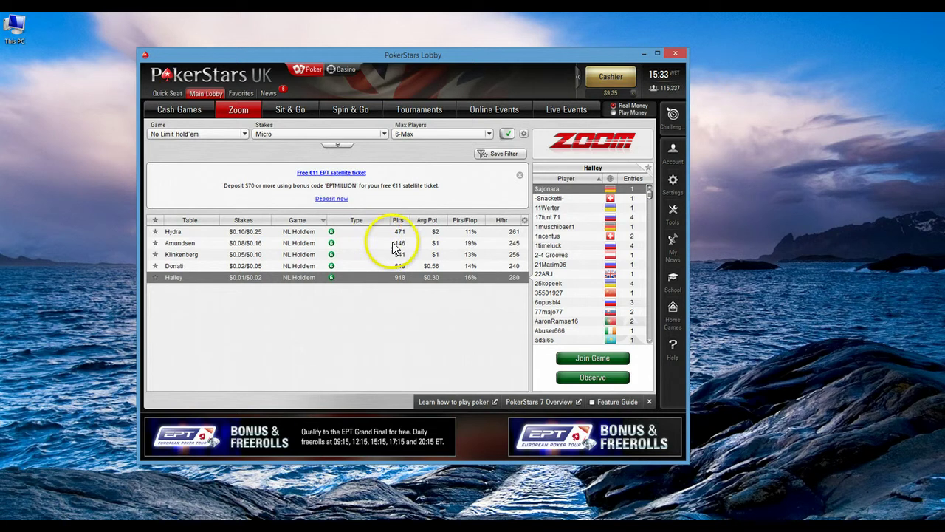
Open the HandHistory folder from PokerStars' Hand History settings.
{"action": "left_click", "coordinate": [668, 185]}
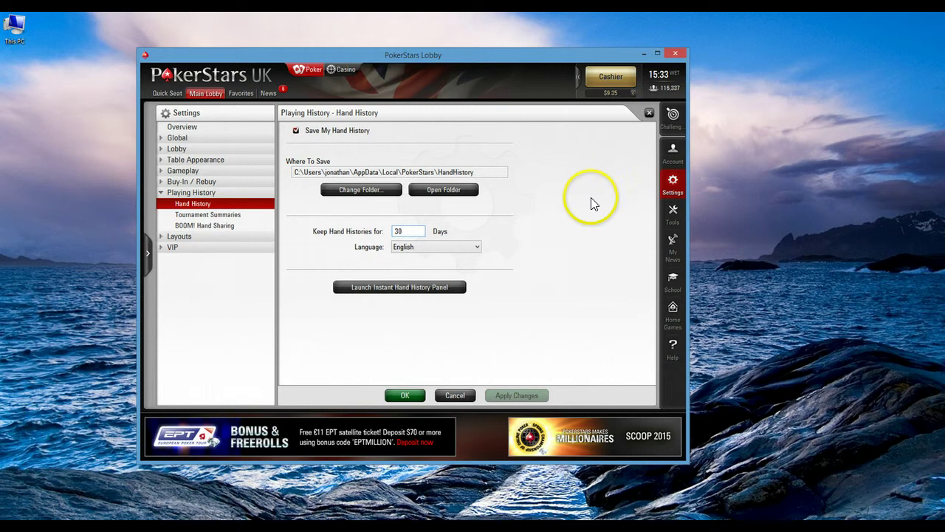
{"action": "left_click", "coordinate": [444, 191]}
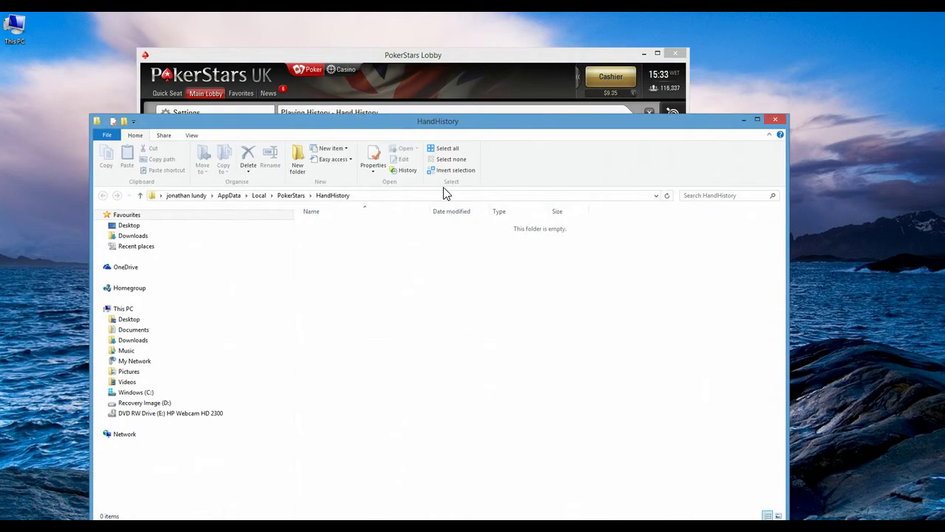
Go up to the PokerStars folder and open the HandHistoryNevWarrior subfolder.
{"action": "left_click", "coordinate": [398, 119]}
{"action": "left_click_drag", "start_coordinate": [374, 118], "coordinate": [363, 81]}
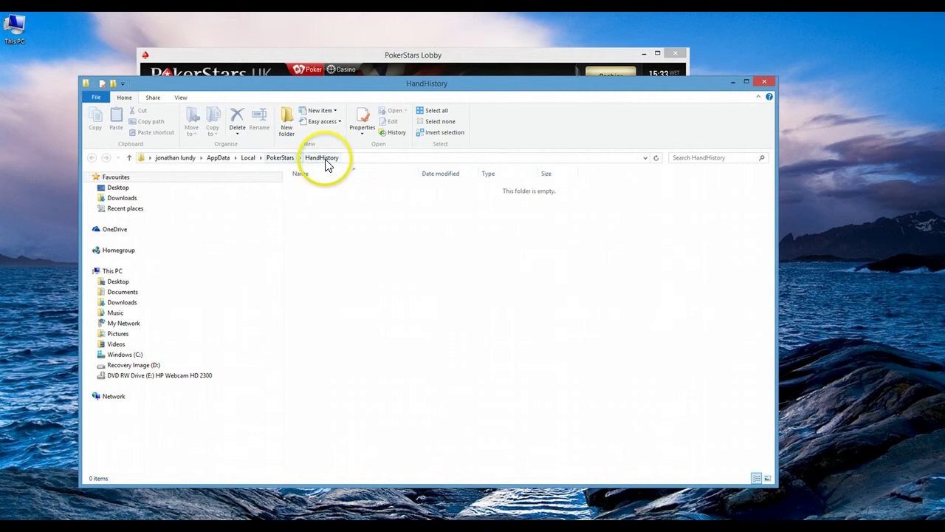
{"action": "left_click", "coordinate": [280, 159]}
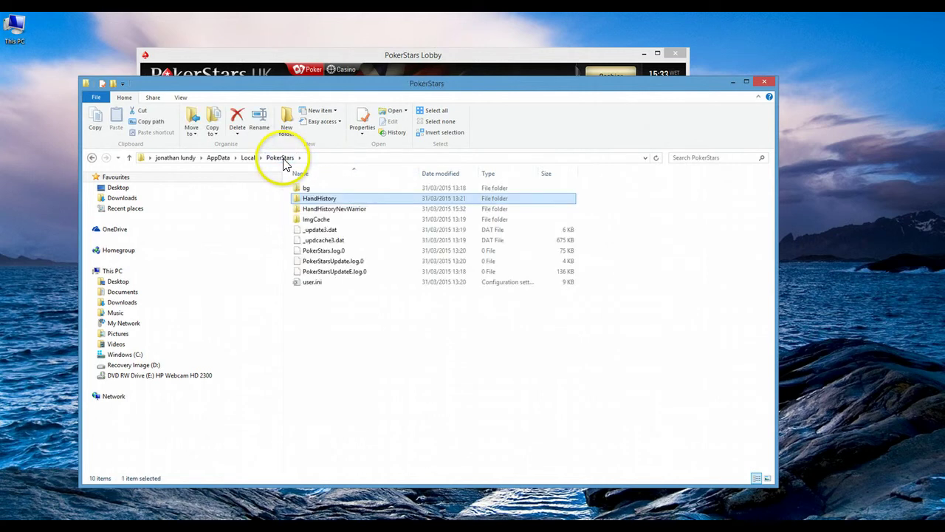
{"action": "left_click", "coordinate": [336, 212]}
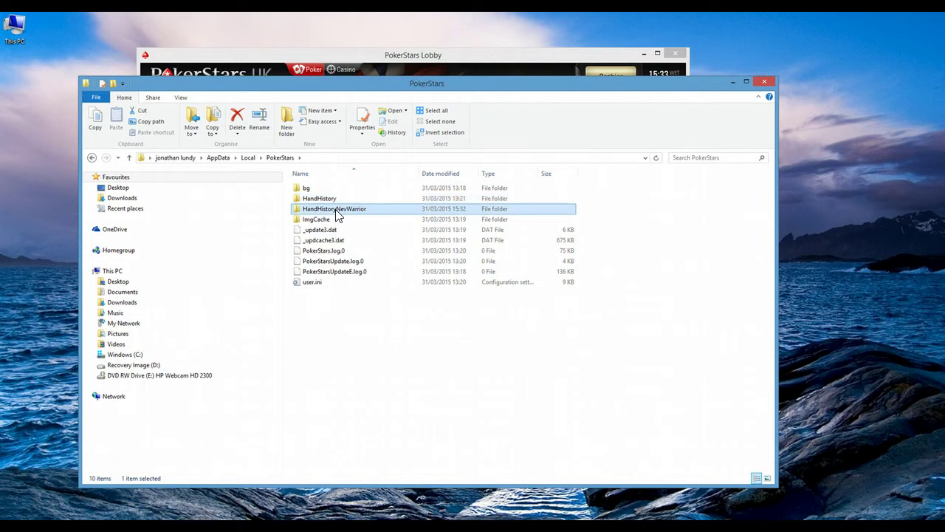
{"action": "double_click", "coordinate": [336, 213]}
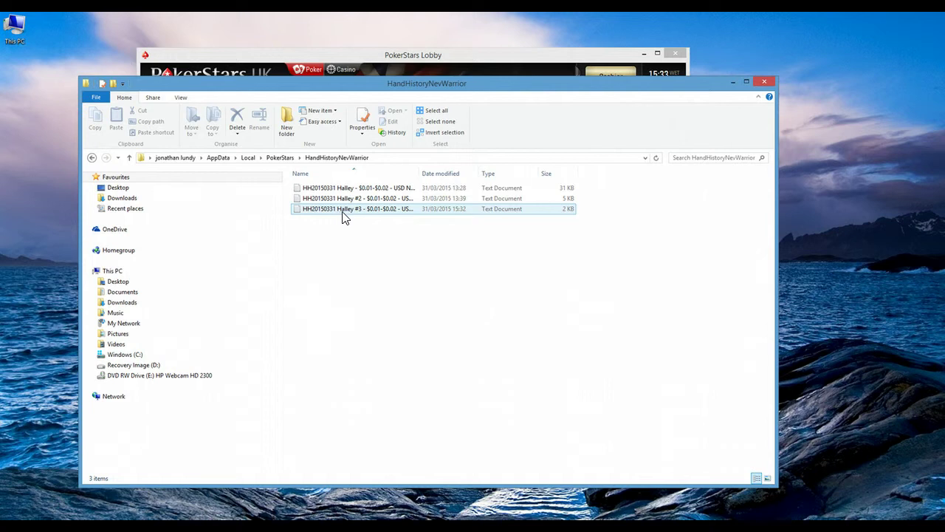
Open the Halley #3 hand history in a full-height Notepad, copy all its text, then minimize Notepad.
{"action": "double_click", "coordinate": [397, 209]}
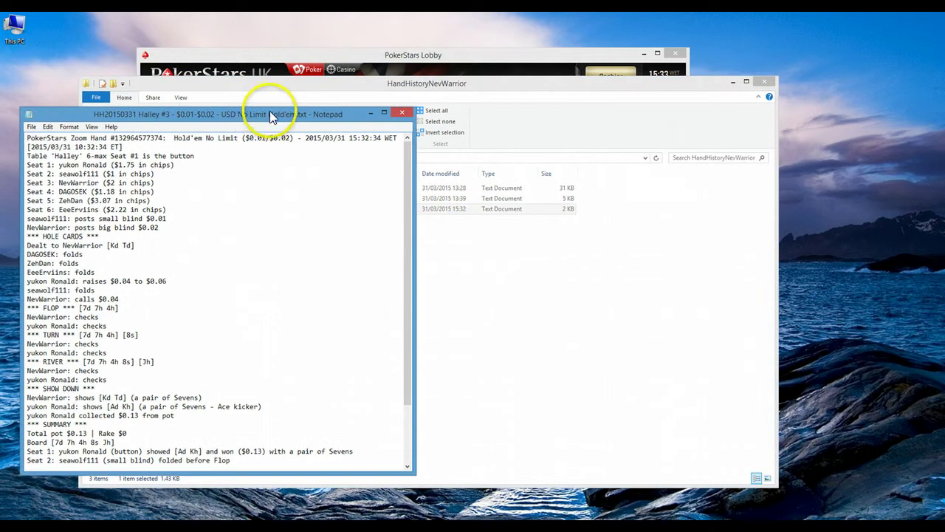
{"action": "left_click_drag", "start_coordinate": [271, 117], "coordinate": [407, 83]}
{"action": "scroll", "coordinate": [281, 214], "scroll_direction": "down", "scroll_amount": 2}
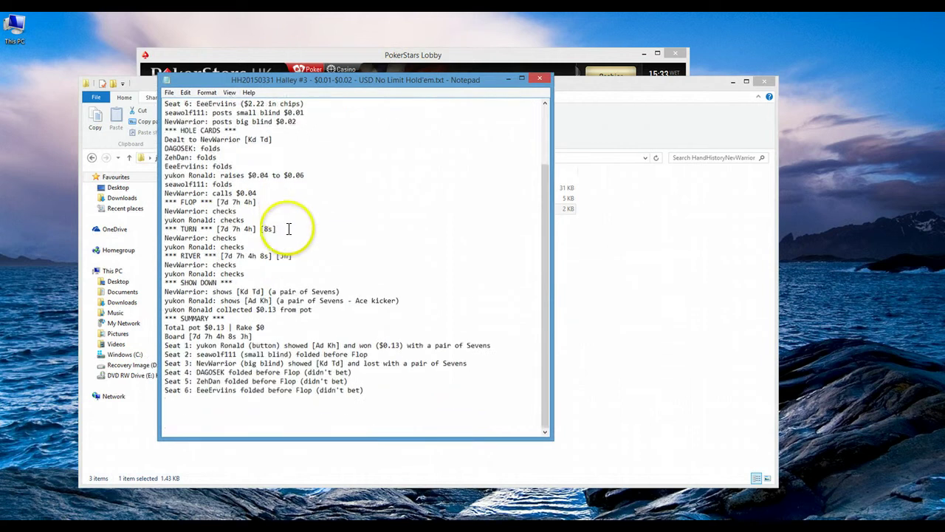
{"action": "scroll", "coordinate": [285, 221], "scroll_direction": "up", "scroll_amount": 1}
{"action": "mouse_move", "coordinate": [312, 74]}
{"action": "left_mouse_down"}
{"action": "mouse_move", "coordinate": [312, 42]}
{"action": "mouse_move", "coordinate": [332, 3]}
{"action": "left_mouse_up"}
{"action": "left_click_drag", "start_coordinate": [364, 398], "coordinate": [165, 40]}
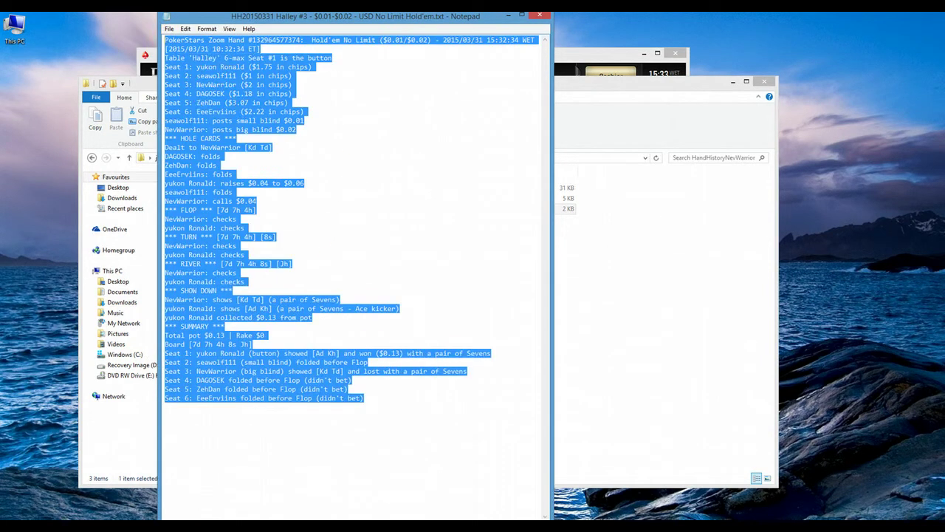
{"action": "right_click", "coordinate": [220, 90]}
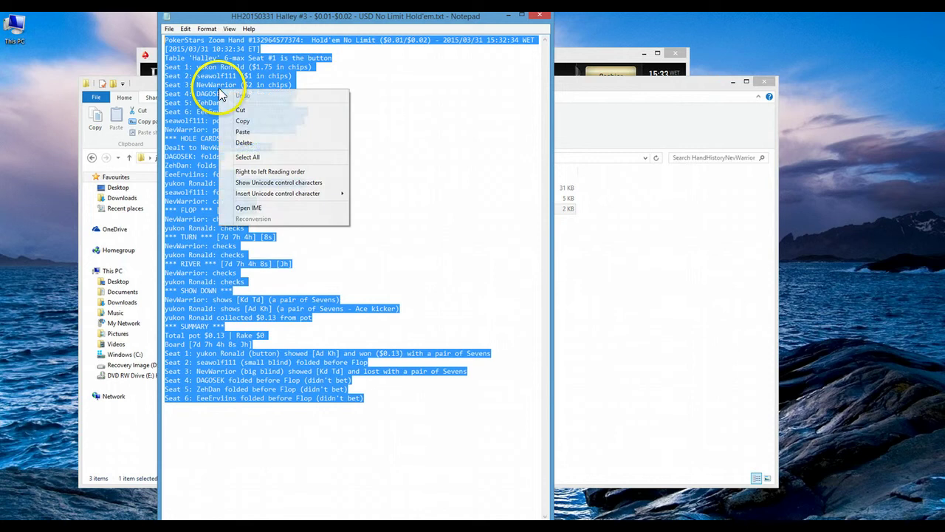
{"action": "left_click", "coordinate": [243, 122]}
{"action": "left_click", "coordinate": [508, 15]}
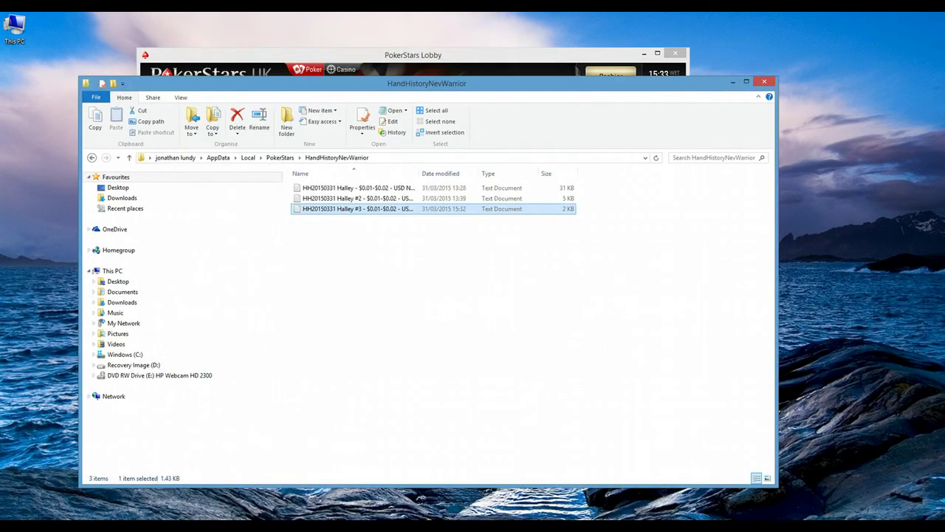
Paste the copied Halley #3 hand history into WeakTight's hand history box.
{"action": "left_click", "coordinate": [110, 498]}
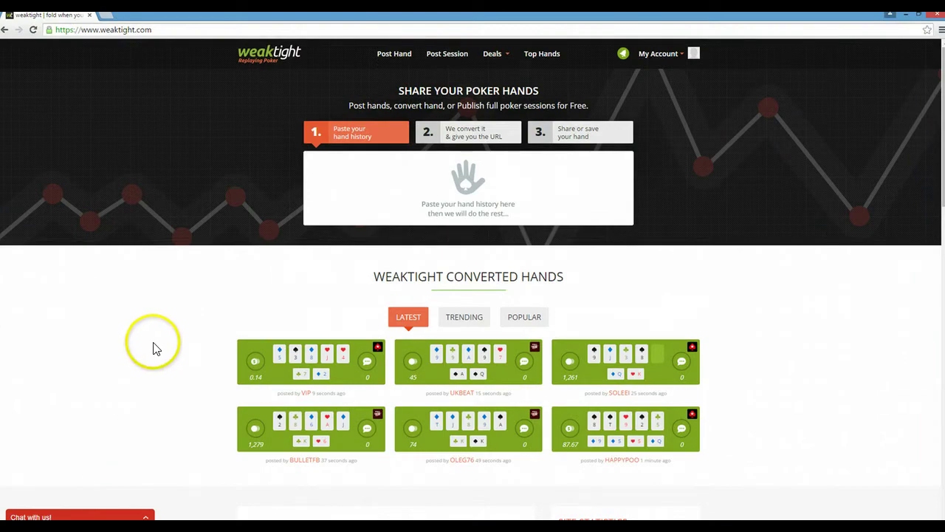
{"action": "left_click", "coordinate": [673, 54]}
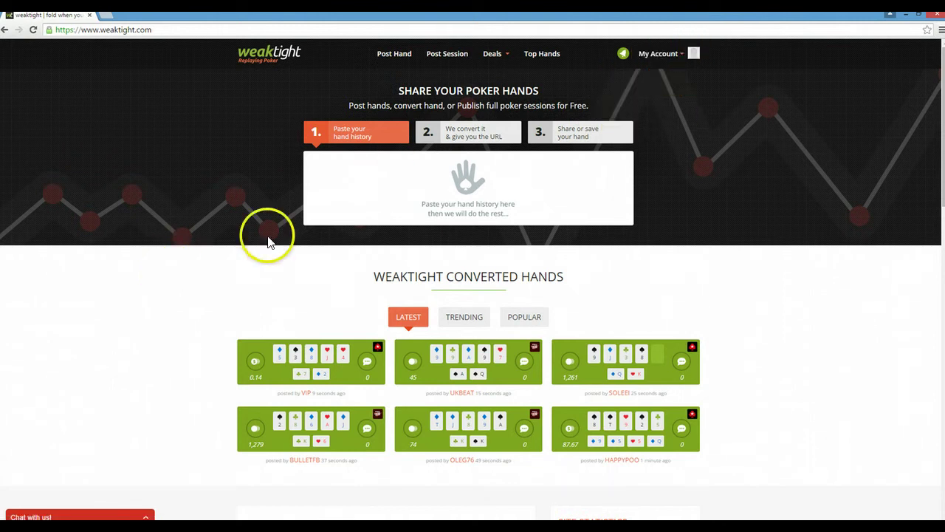
{"action": "right_click", "coordinate": [403, 176]}
{"action": "left_click", "coordinate": [411, 237]}
Submit the pasted $0.01/$0.02 Zoom hand with Post My Hand.
{"action": "scroll", "coordinate": [490, 240], "scroll_direction": "down", "scroll_amount": 1}
{"action": "scroll", "coordinate": [489, 240], "scroll_direction": "up", "scroll_amount": 1}
{"action": "scroll", "coordinate": [493, 235], "scroll_direction": "down", "scroll_amount": 1}
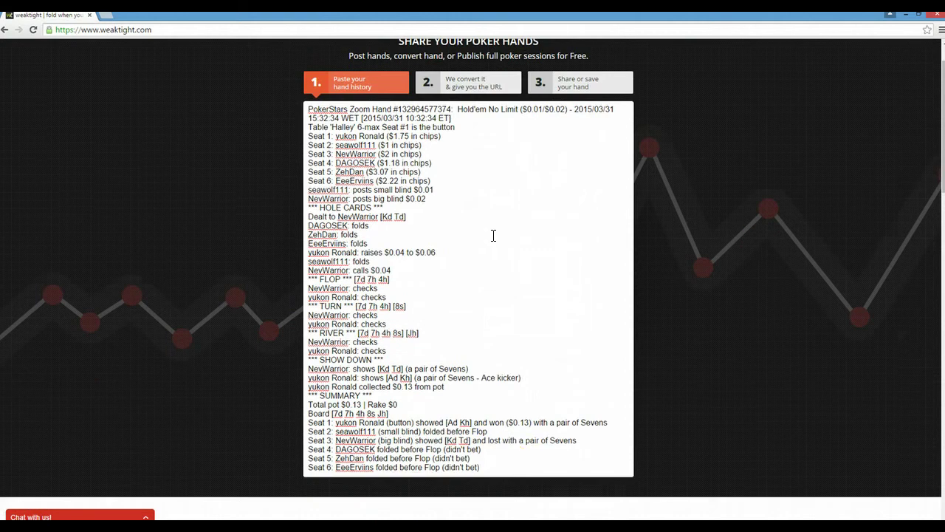
{"action": "left_click", "coordinate": [502, 458]}
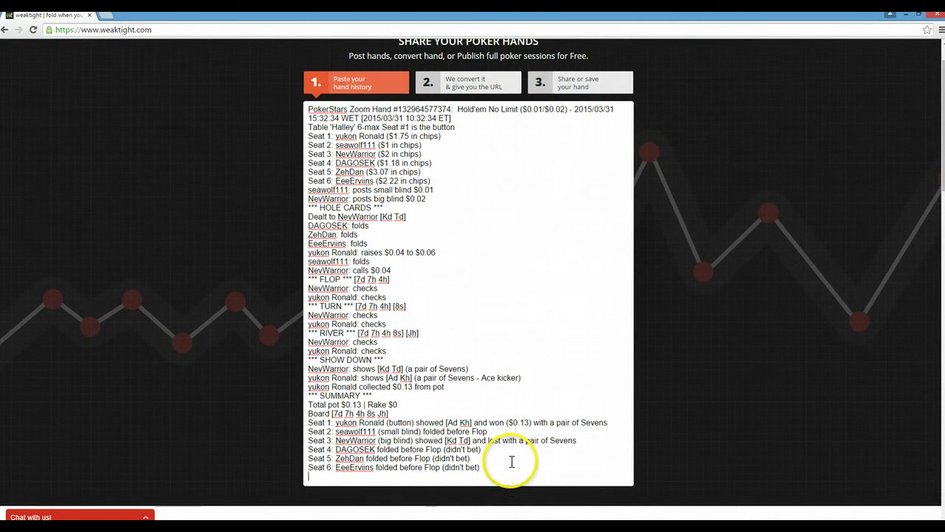
{"action": "scroll", "coordinate": [608, 348], "scroll_direction": "down", "scroll_amount": 1}
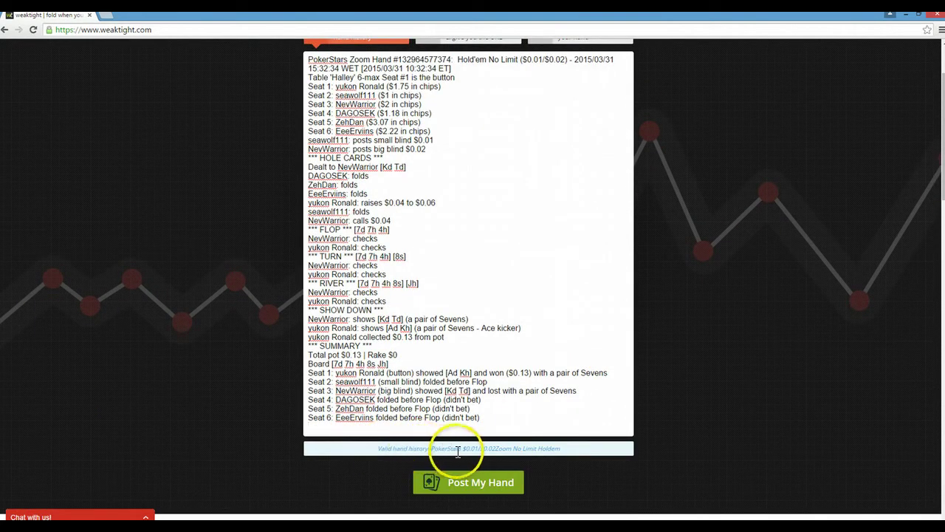
{"action": "left_click", "coordinate": [460, 484]}
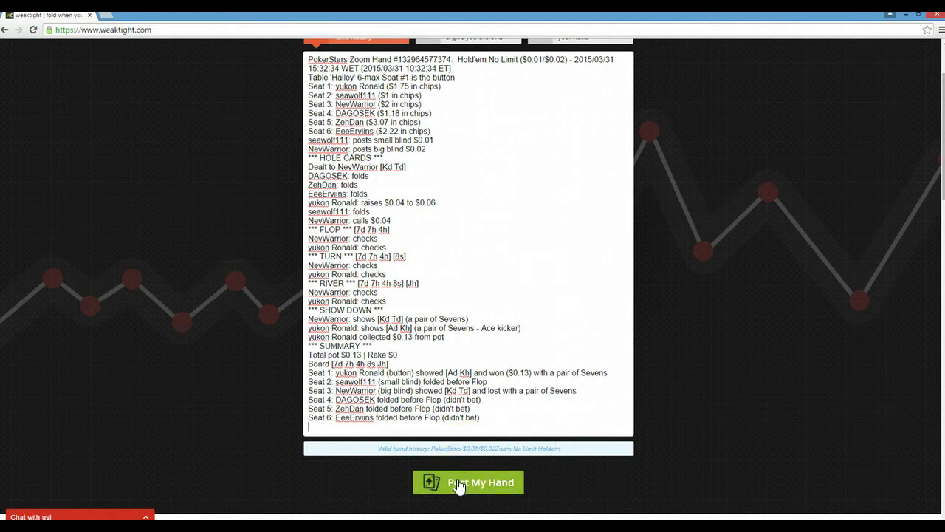
{"action": "left_click", "coordinate": [457, 462]}
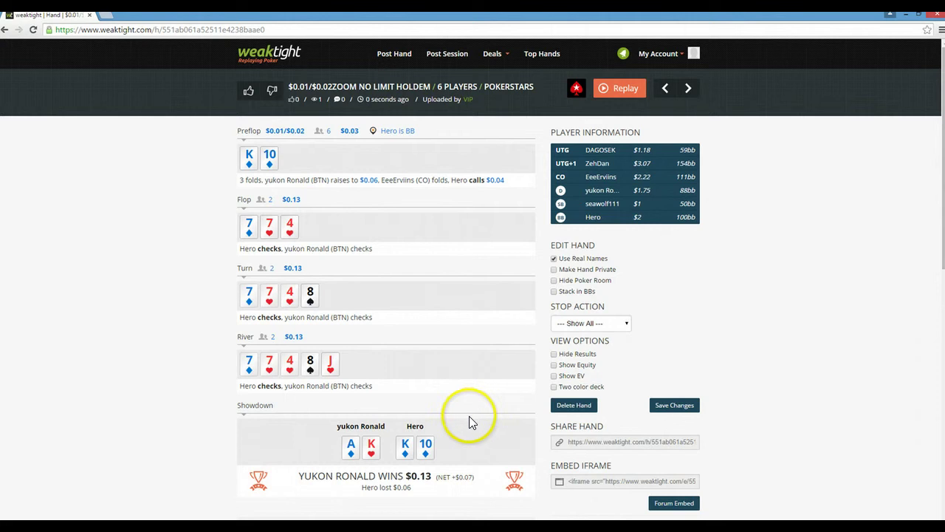
{"action": "scroll", "coordinate": [470, 418], "scroll_direction": "down", "scroll_amount": 1}
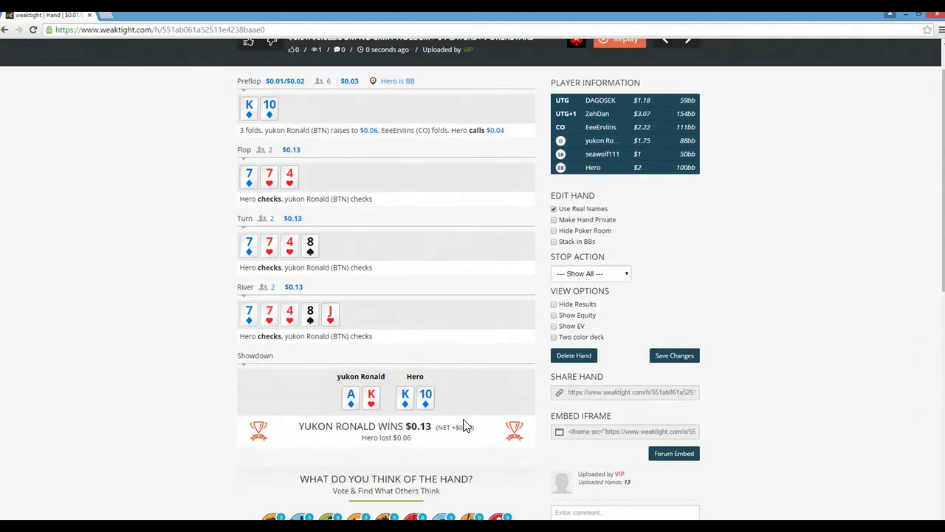
{"action": "left_click", "coordinate": [469, 426]}
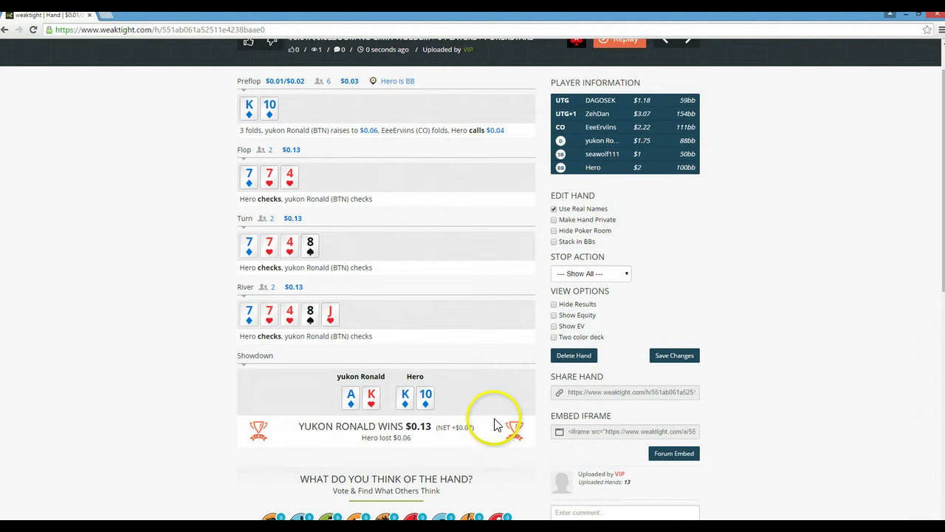
{"action": "scroll", "coordinate": [490, 420], "scroll_direction": "up", "scroll_amount": 1}
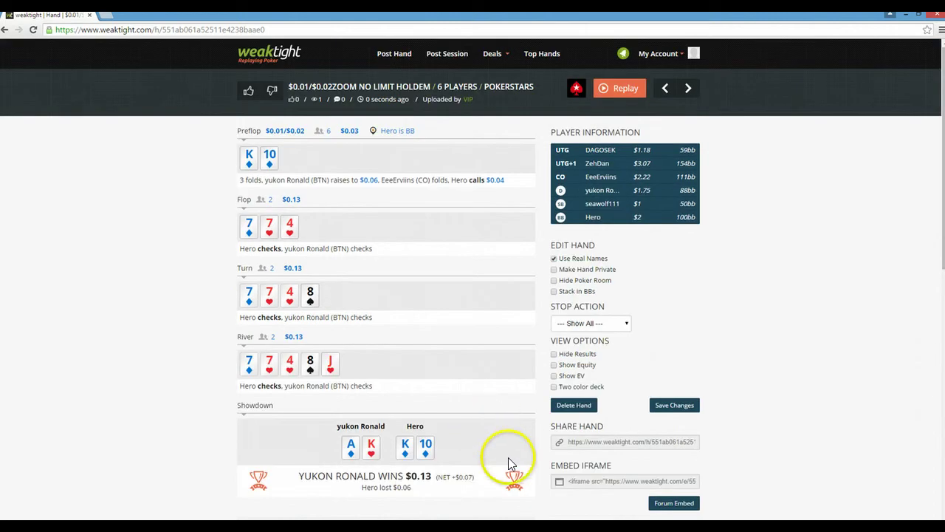
{"action": "left_click", "coordinate": [621, 92]}
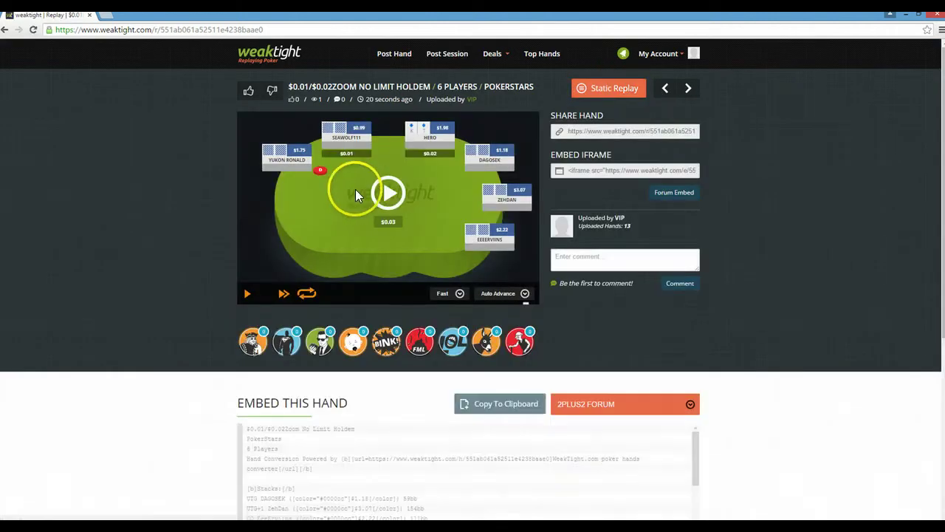
Play the hand replay and fast-forward to the 7 7 4 8 J river.
{"action": "left_click", "coordinate": [395, 193]}
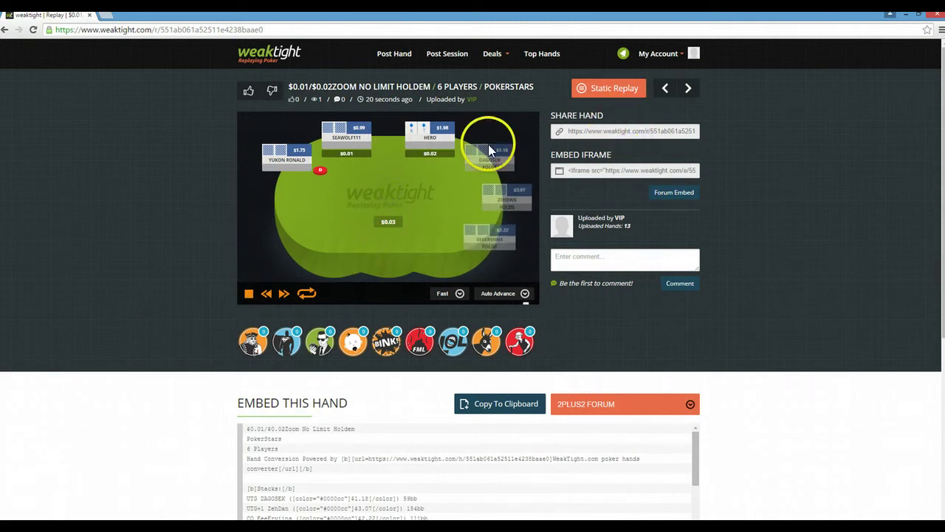
{"action": "left_click", "coordinate": [284, 293]}
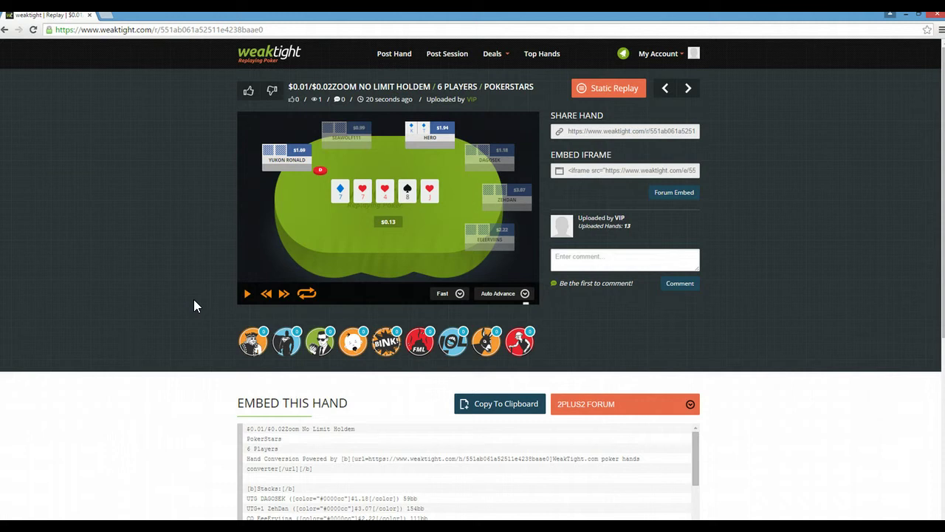
In PokerTracker 4, open Hand Details for the latest $0.02 NL FAST 7-2 hand.
{"action": "left_click", "coordinate": [906, 13]}
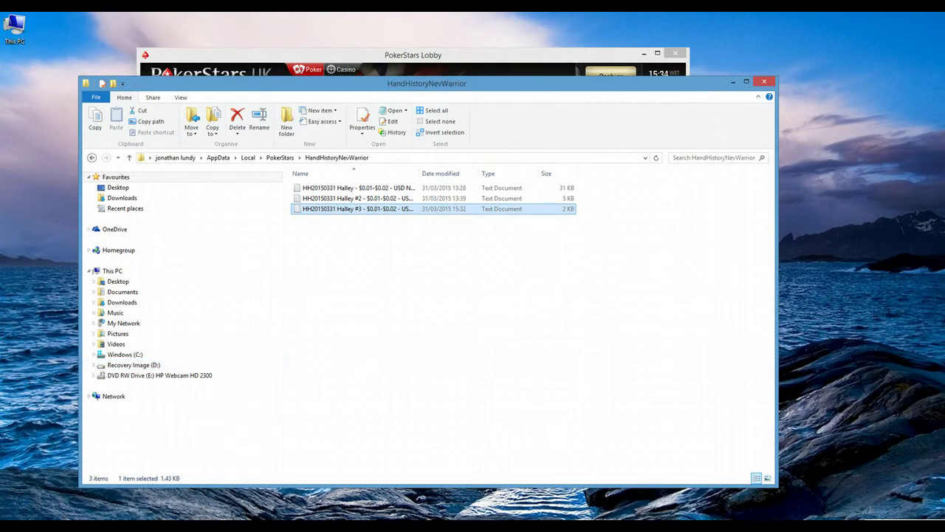
{"action": "mouse_move", "coordinate": [169, 523]}
{"action": "left_click", "coordinate": [167, 480]}
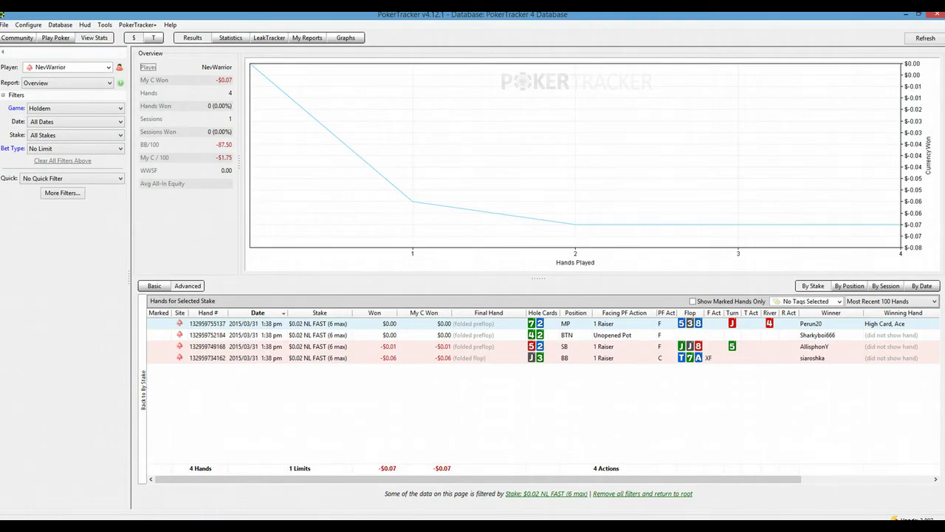
{"action": "double_click", "coordinate": [431, 325]}
{"action": "left_click_drag", "start_coordinate": [692, 90], "coordinate": [286, 56]}
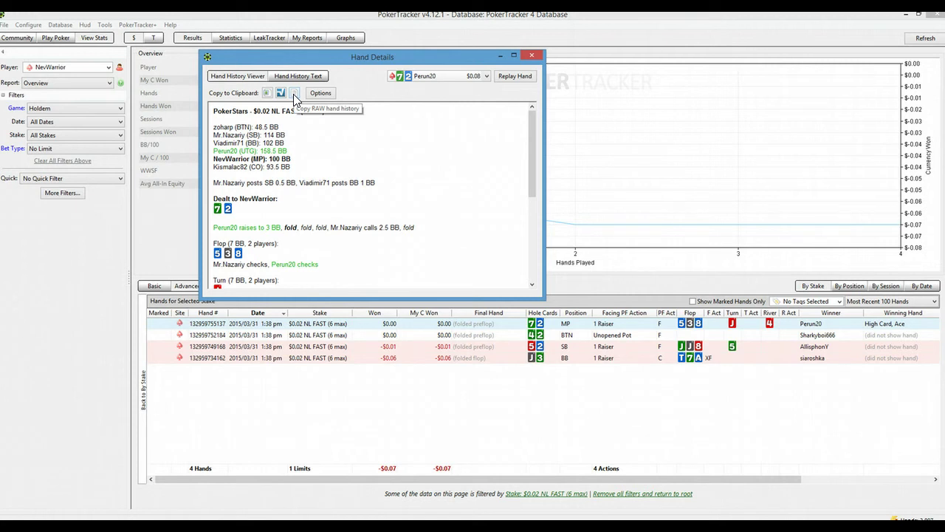
Copy the raw hand history from PokerTracker, paste it into WeakTight's Post Hand page, and post it.
{"action": "left_click", "coordinate": [294, 94]}
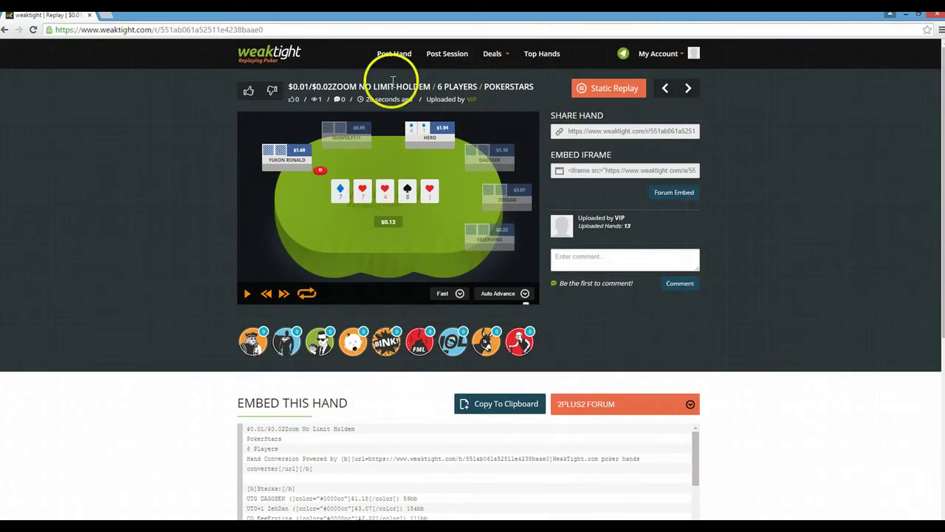
{"action": "left_click", "coordinate": [388, 53]}
{"action": "right_click", "coordinate": [403, 180]}
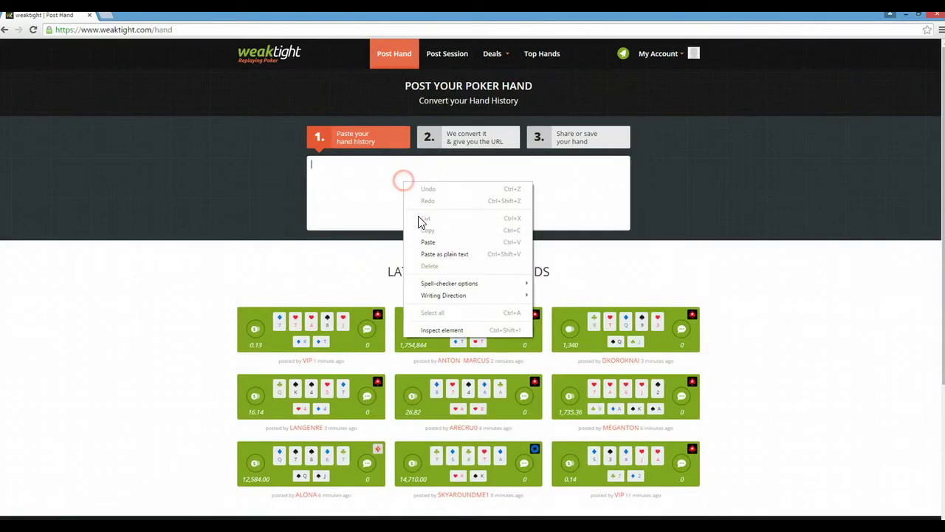
{"action": "left_click", "coordinate": [428, 241]}
{"action": "left_click", "coordinate": [502, 255]}
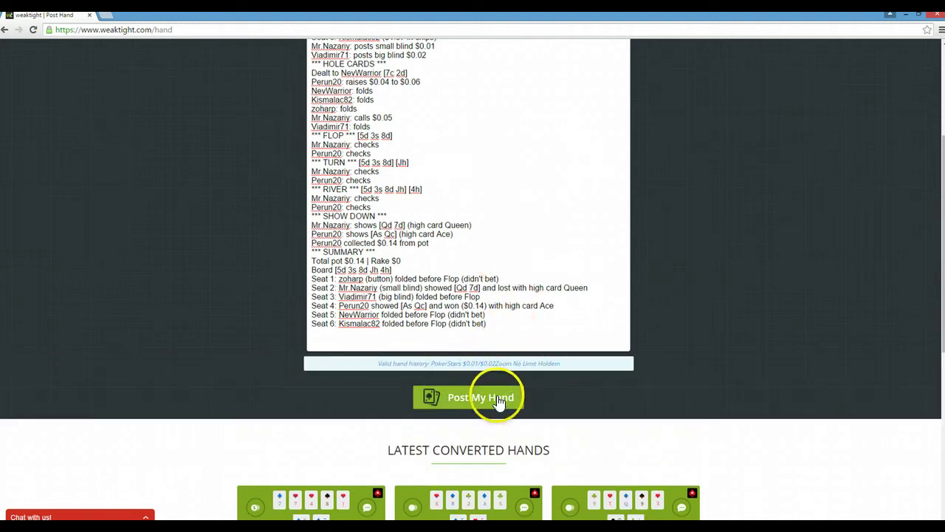
{"action": "left_click", "coordinate": [497, 394]}
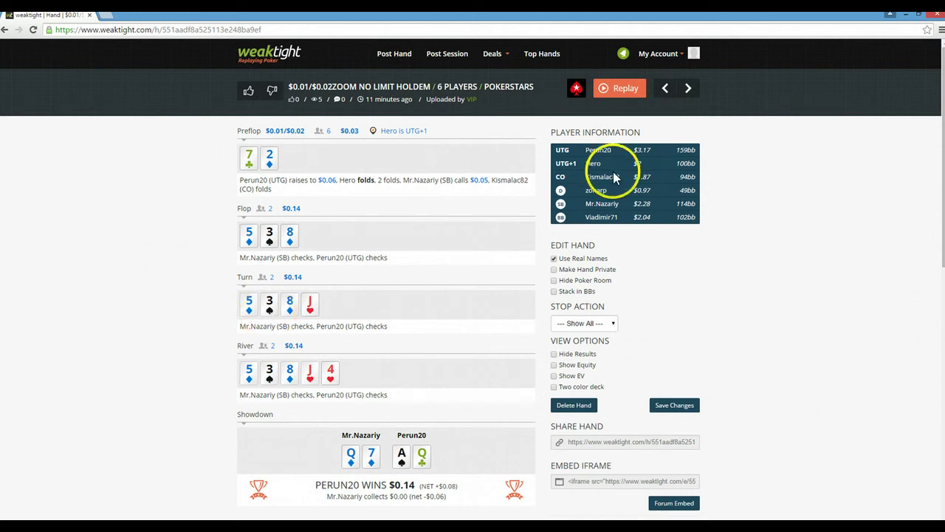
{"action": "scroll", "coordinate": [481, 341], "scroll_direction": "down", "scroll_amount": 1}
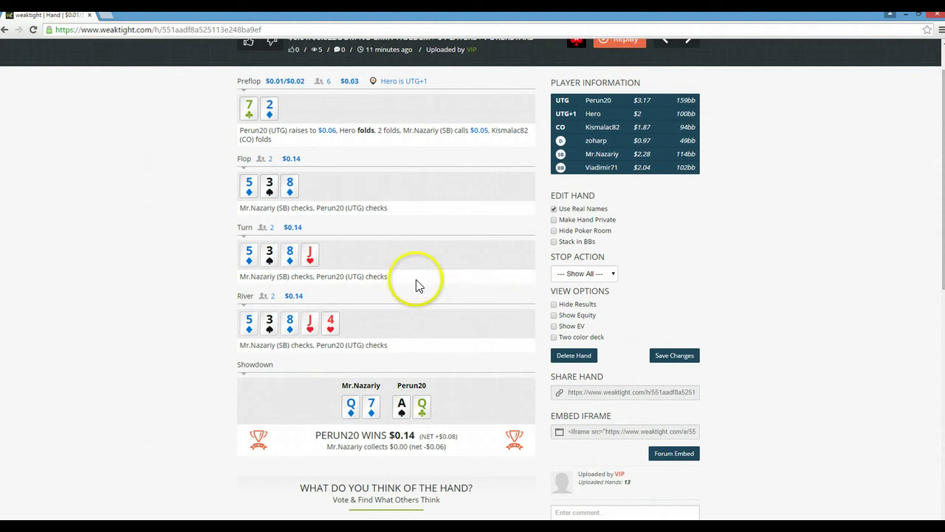
{"action": "scroll", "coordinate": [519, 285], "scroll_direction": "up", "scroll_amount": 1}
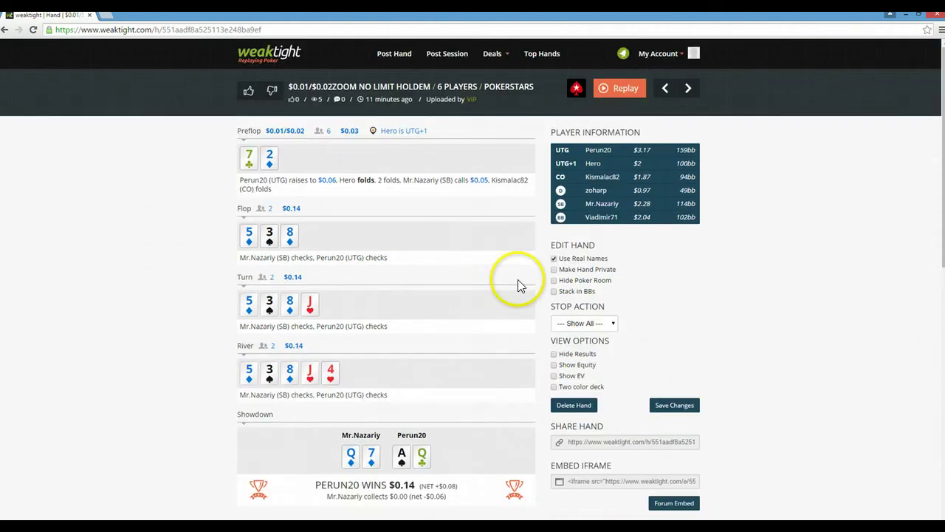
Play the second hand's replay up to the 5-3-8 flop with a $0.14 pot.
{"action": "left_click", "coordinate": [607, 96]}
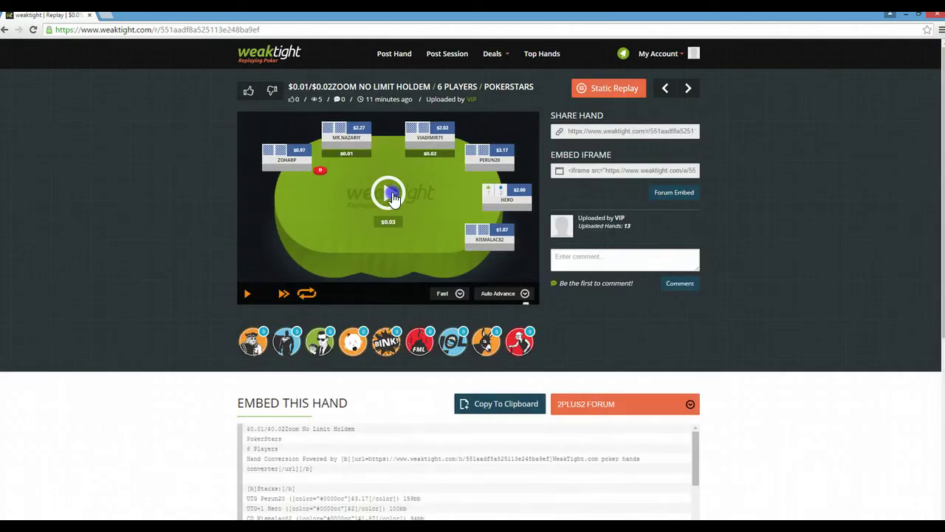
{"action": "left_click", "coordinate": [392, 195]}
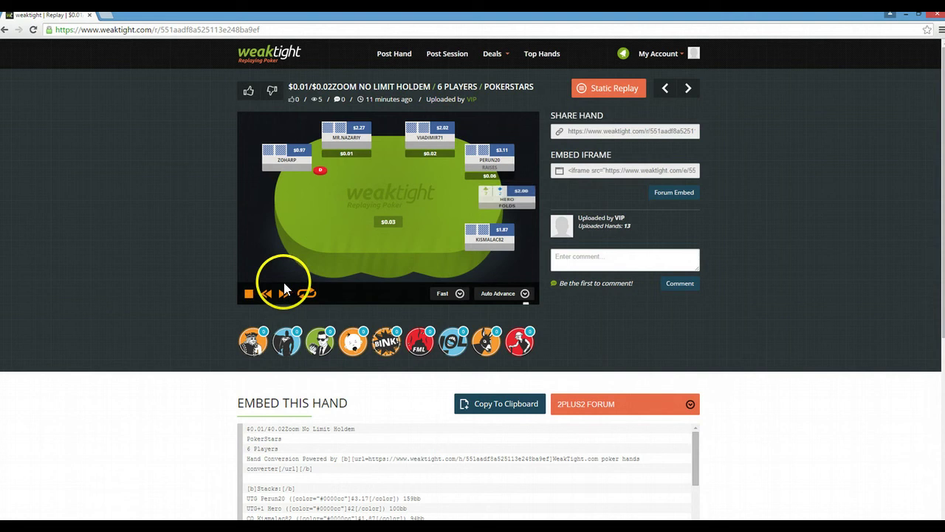
{"action": "left_click", "coordinate": [248, 294]}
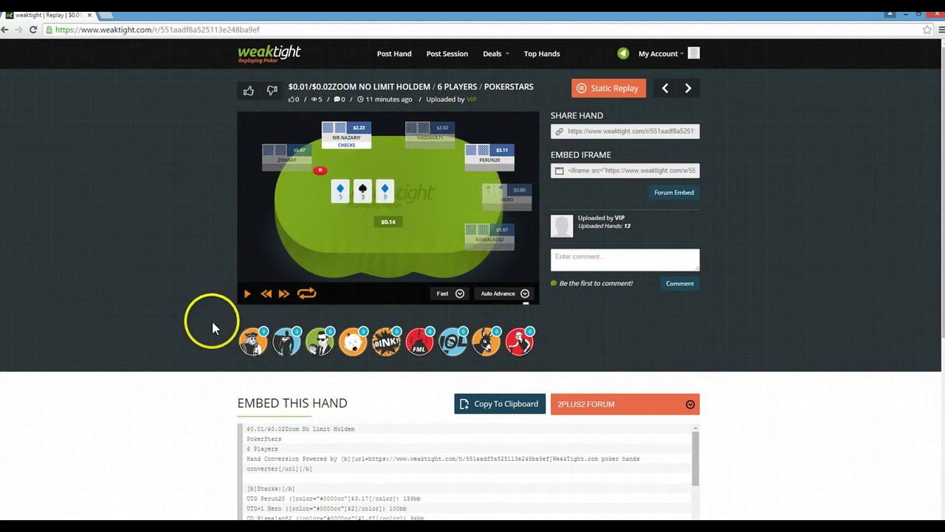